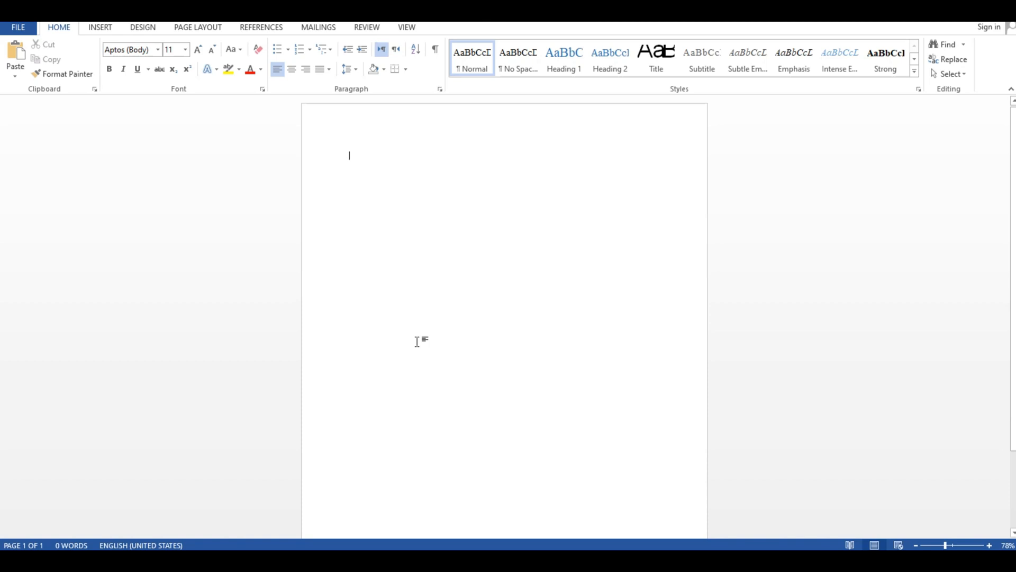
Step: Generate 30 paragraphs of sample text in the blank document with the =rand(30) formula
type("=r")
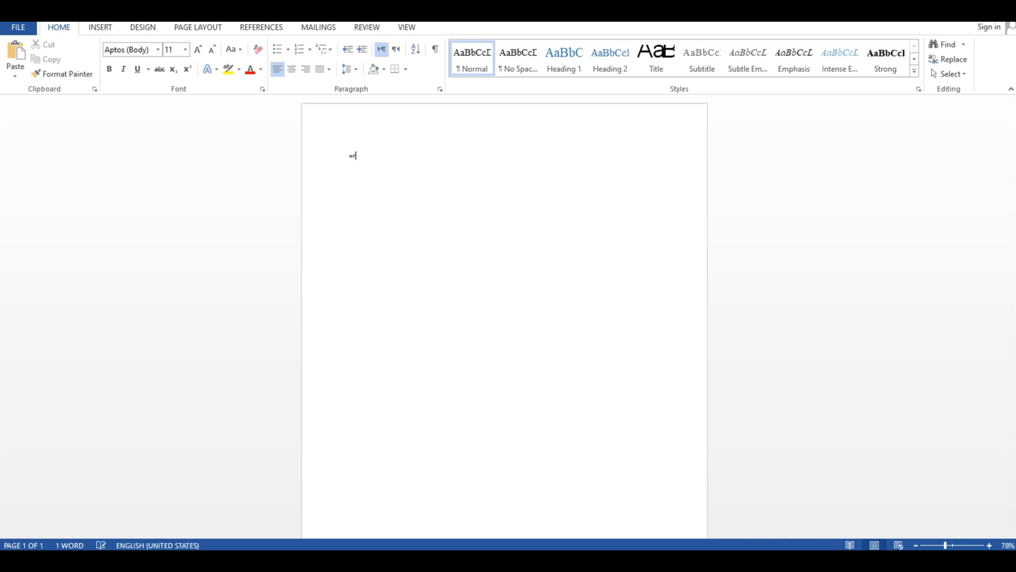
type("and(30)")
key("Return")
key("Return")
scroll(424, 349, "up", 4)
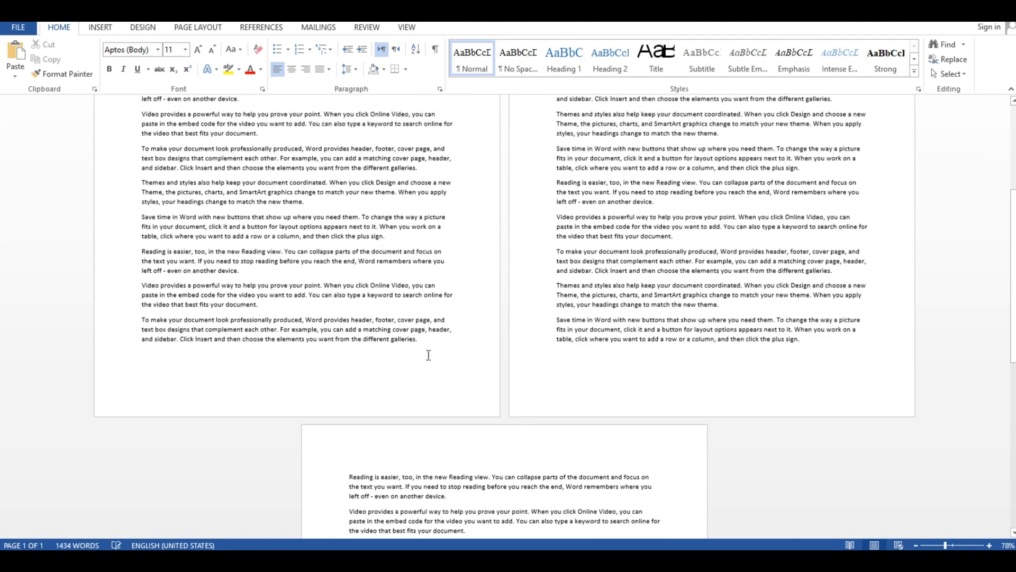
scroll(395, 345, "up", 3)
scroll(395, 345, "up", 2)
scroll(579, 358, "up", 5)
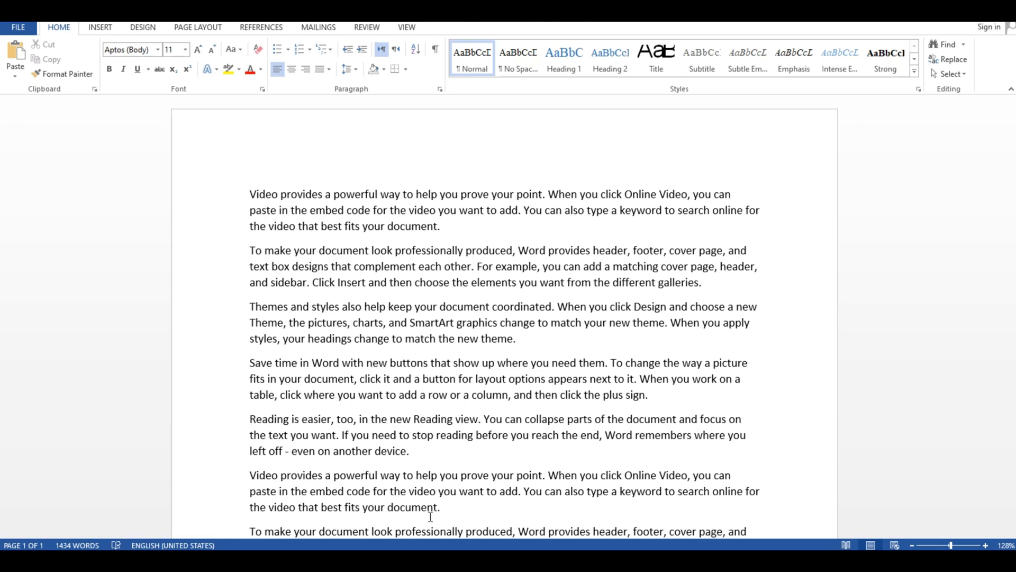
Step: Undo the sample text generation and delete the =rand(30) formula, leaving the page blank
key("ctrl+z")
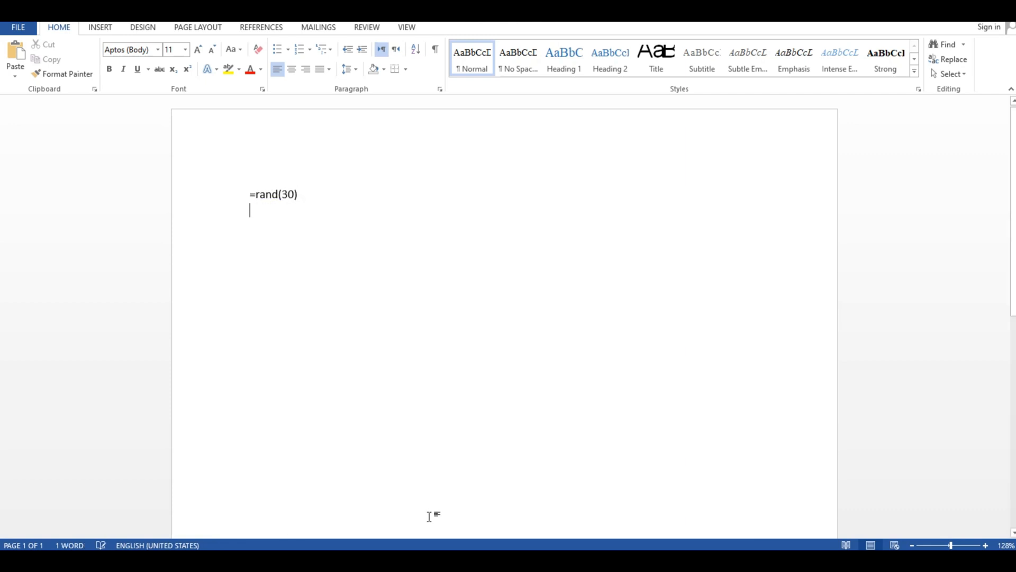
key("BackSpace")
key("BackSpace")
key("BackSpace")
key("BackSpace")
key("BackSpace")
key("BackSpace")
key("BackSpace")
key("BackSpace")
key("BackSpace")
key("BackSpace")
scroll(414, 446, "up", 4)
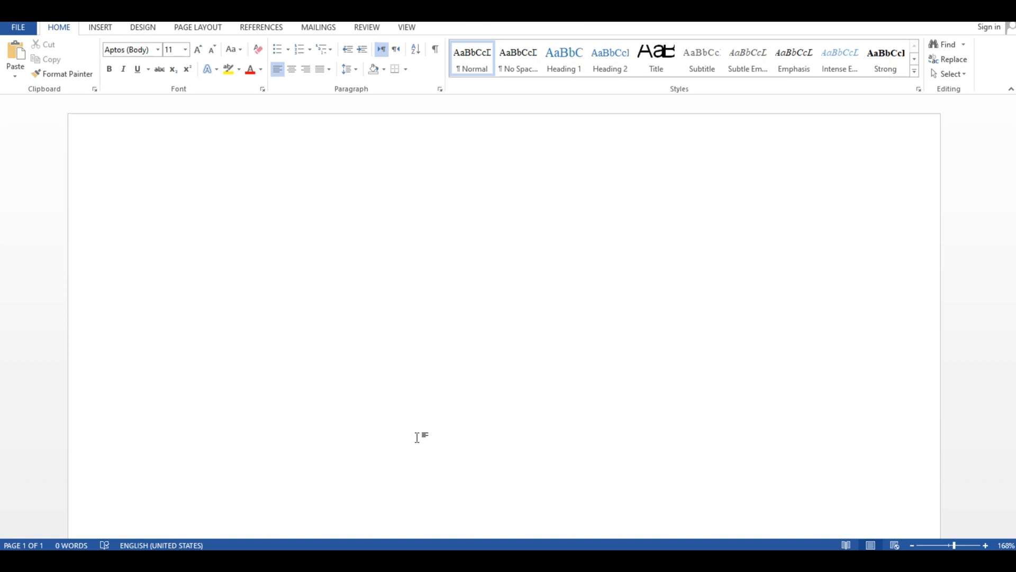
Step: Generate the default amount of sample text with the =rand() formula
type("=")
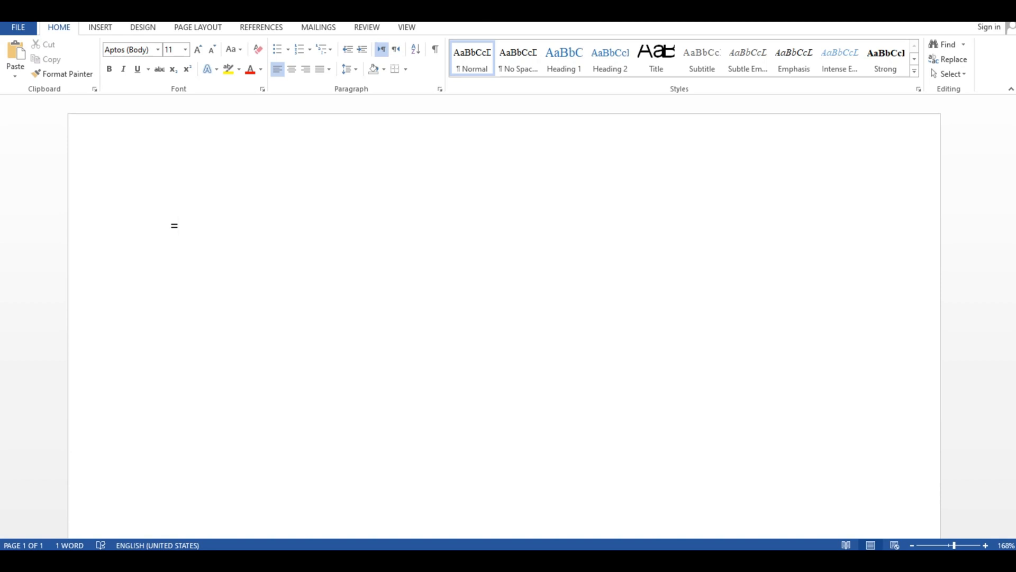
type("rand()")
key("Return")
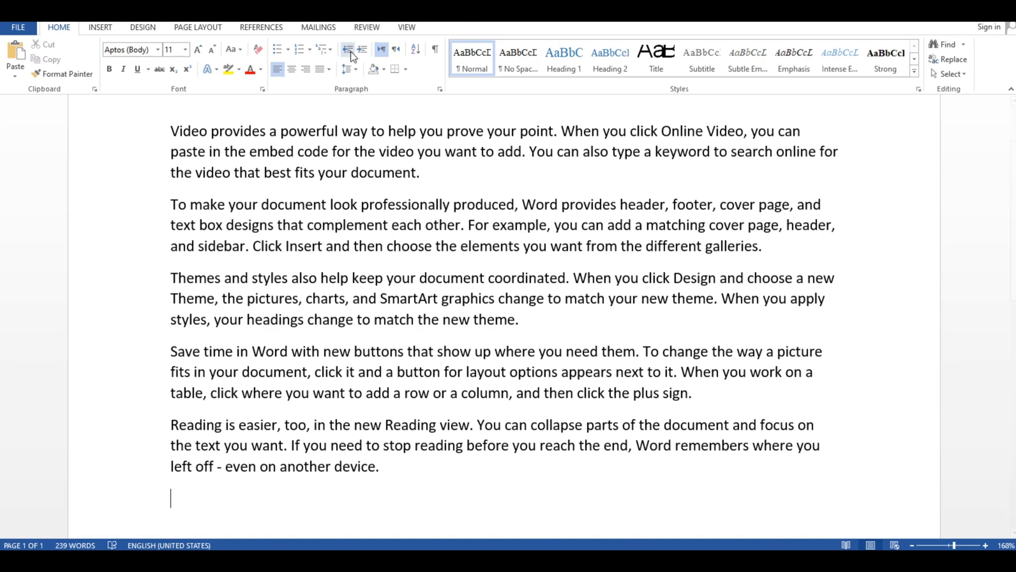
Step: Format all of the generated text as bold, double-underlined and red
key("ctrl+Home")
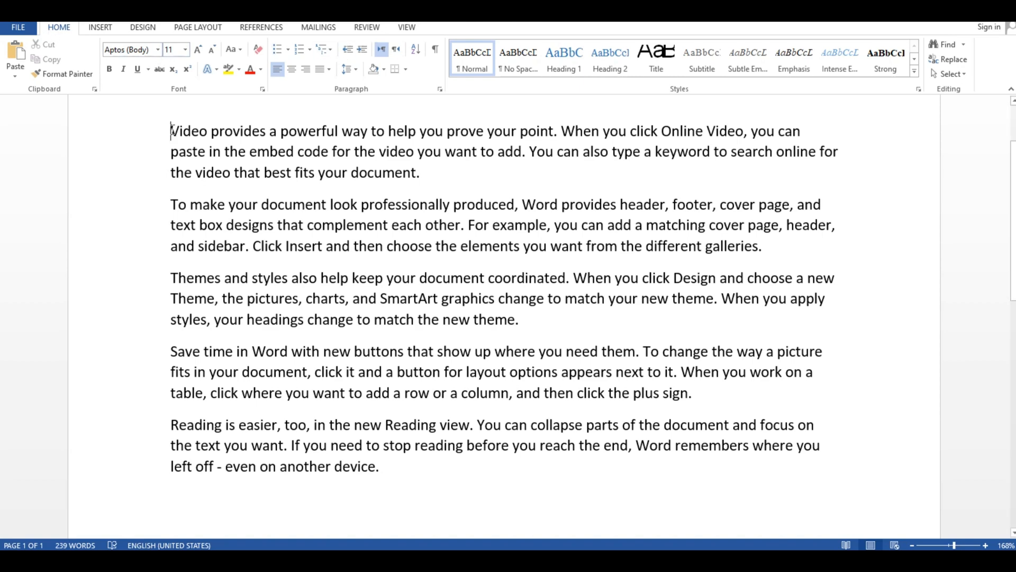
key("ctrl+shift+End")
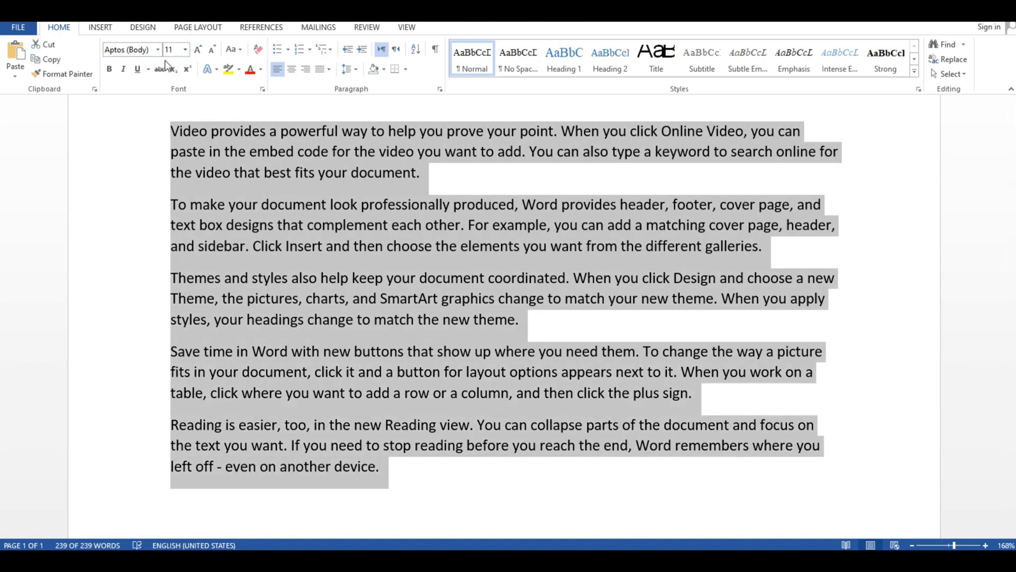
left_click(110, 69)
left_click(136, 70)
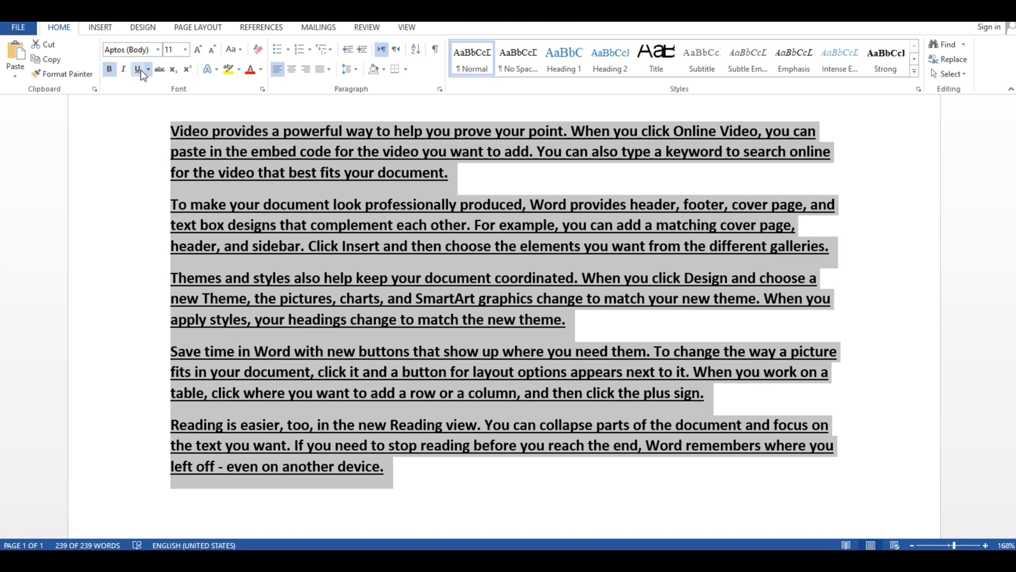
left_click(148, 69)
left_click(164, 104)
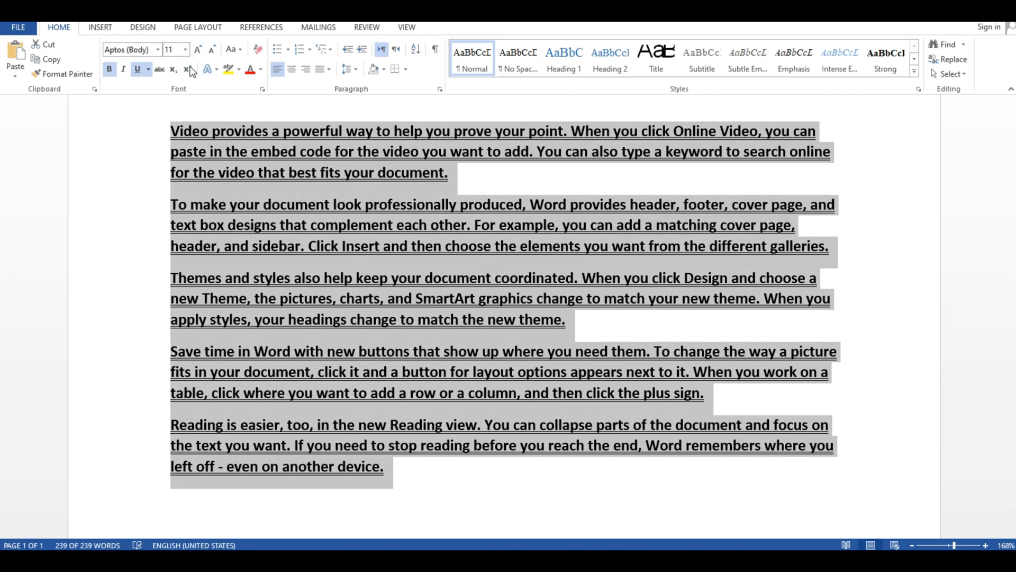
left_click(251, 71)
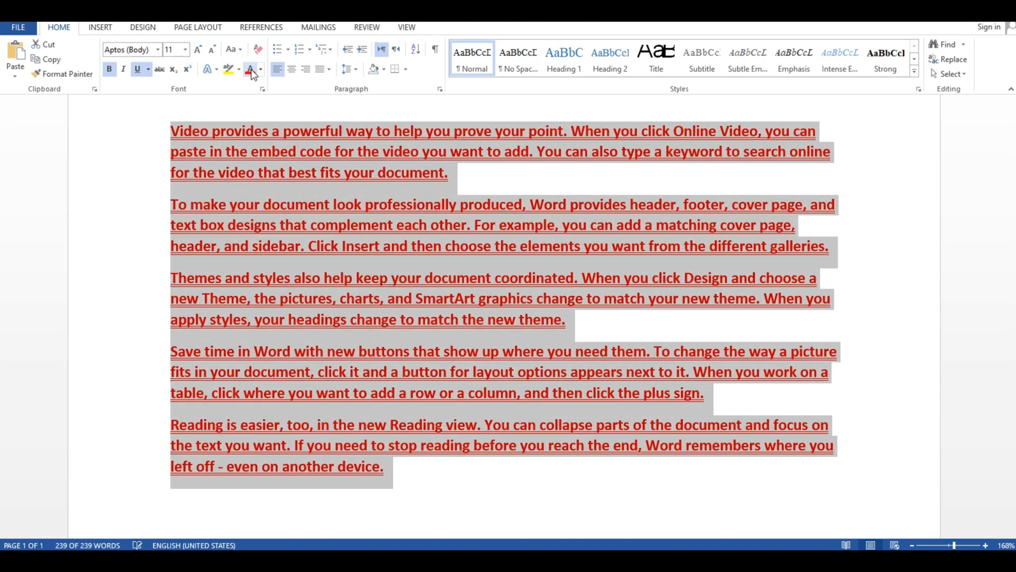
left_click(460, 446)
left_click_drag(451, 479, 191, 136)
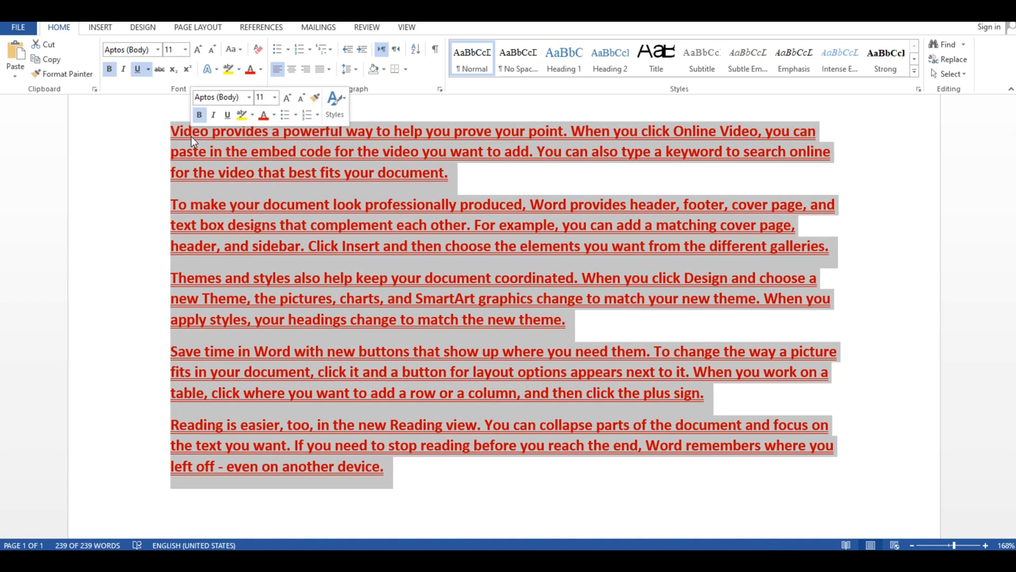
left_click(609, 504)
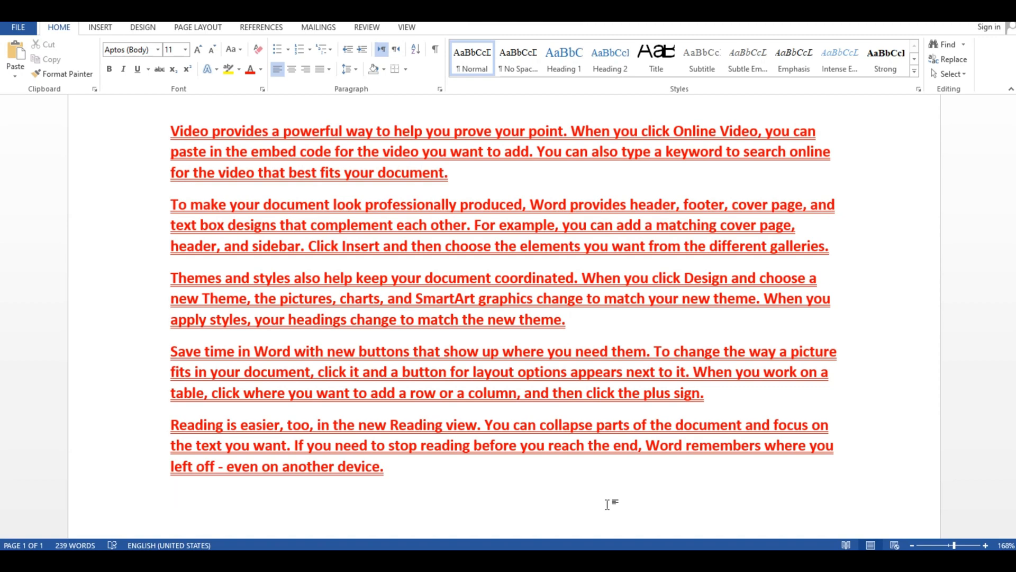
Step: Undo the text formatting and the sample text generation, back to the =rand() formula
key("ctrl+z")
key("ctrl+z")
key("ctrl+z")
key("ctrl+z")
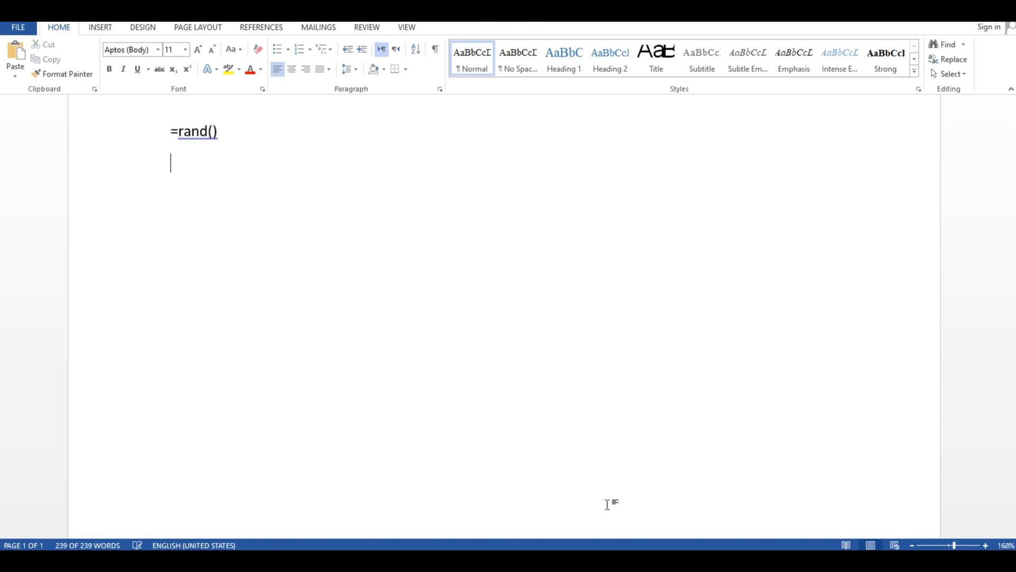
Step: Generate the default sample text again from the end of the existing =rand() formula
key("Up")
key("Right")
key("Right")
key("Right")
key("Right")
key("Right")
key("Right")
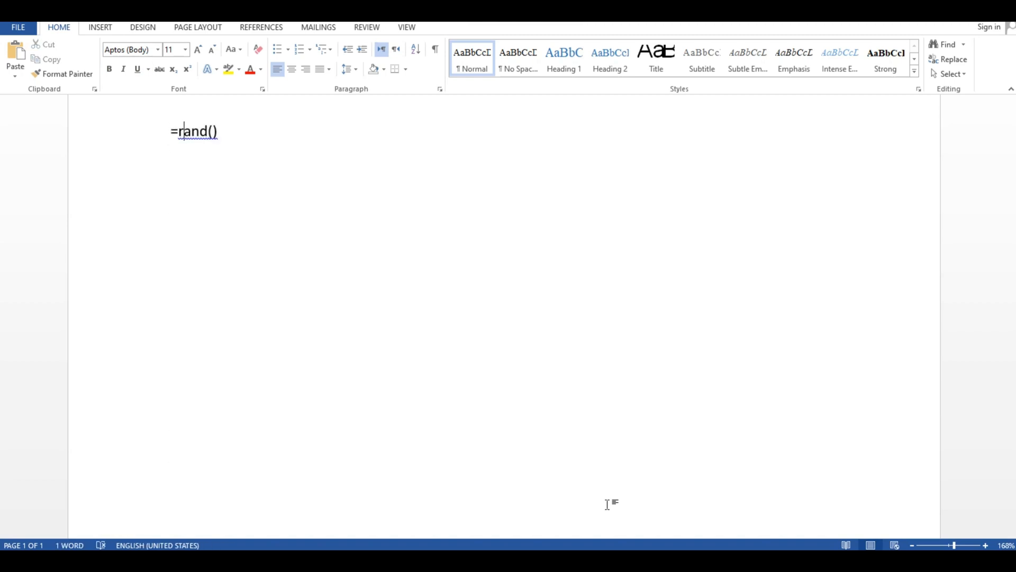
key("Right")
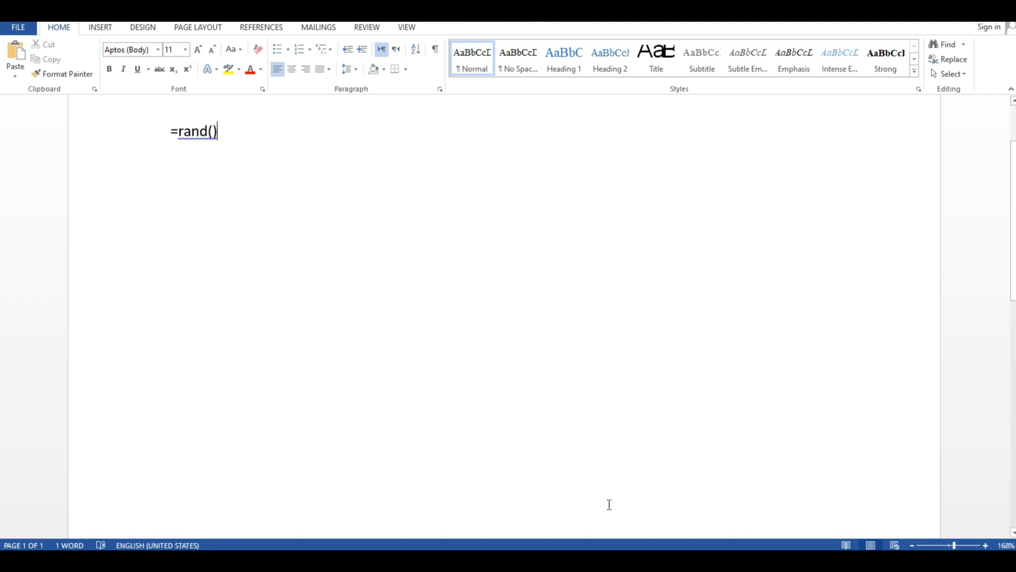
key("Return")
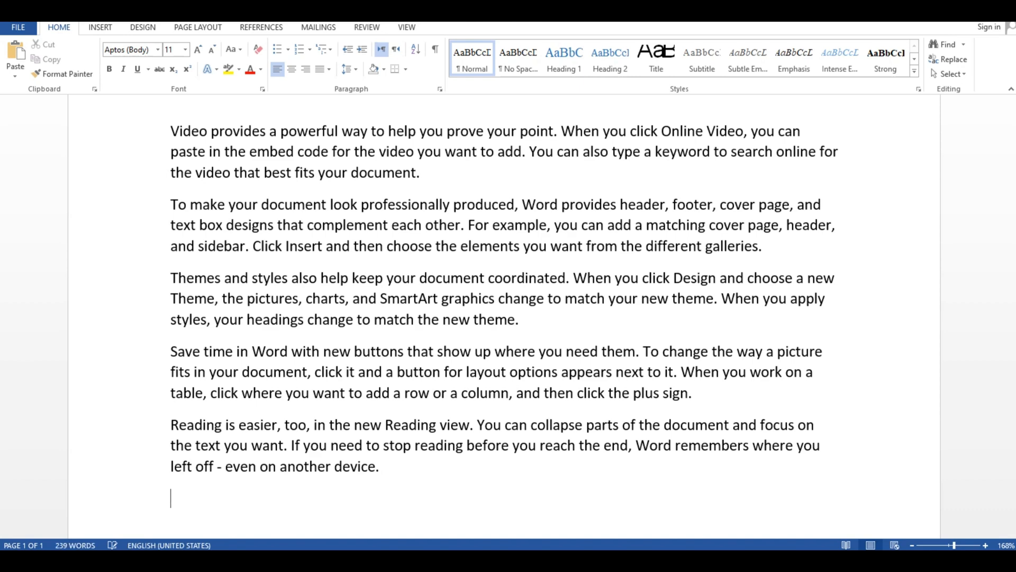
mouse_move(957, 548)
left_mouse_down()
mouse_move(927, 547)
mouse_move(941, 547)
left_mouse_up()
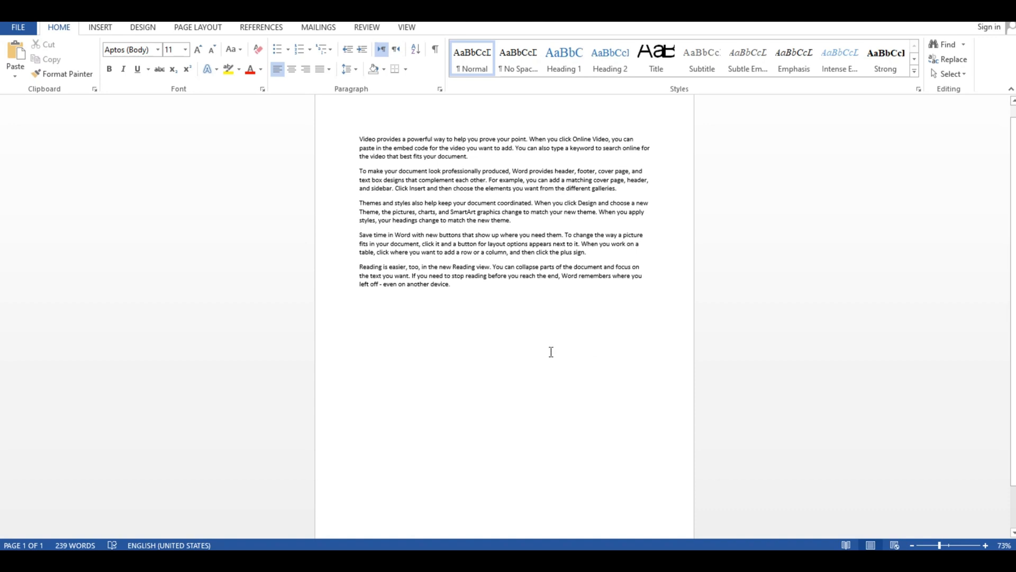
Step: Undo the generated text, change the formula to =rand(20) and generate 20 paragraphs of sample text
key("ctrl+z")
scroll(544, 345, "up", 5)
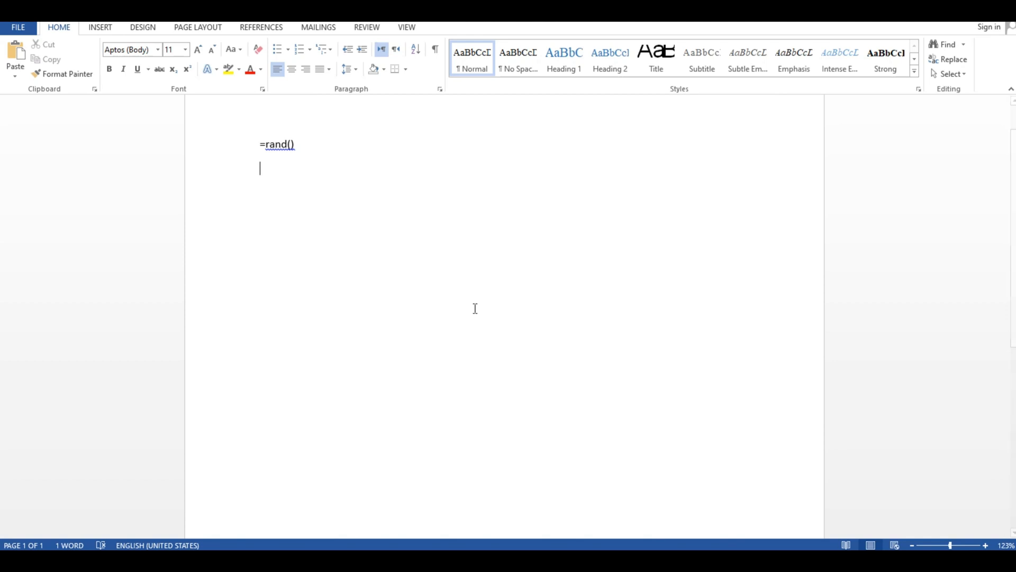
key("BackSpace")
key("BackSpace")
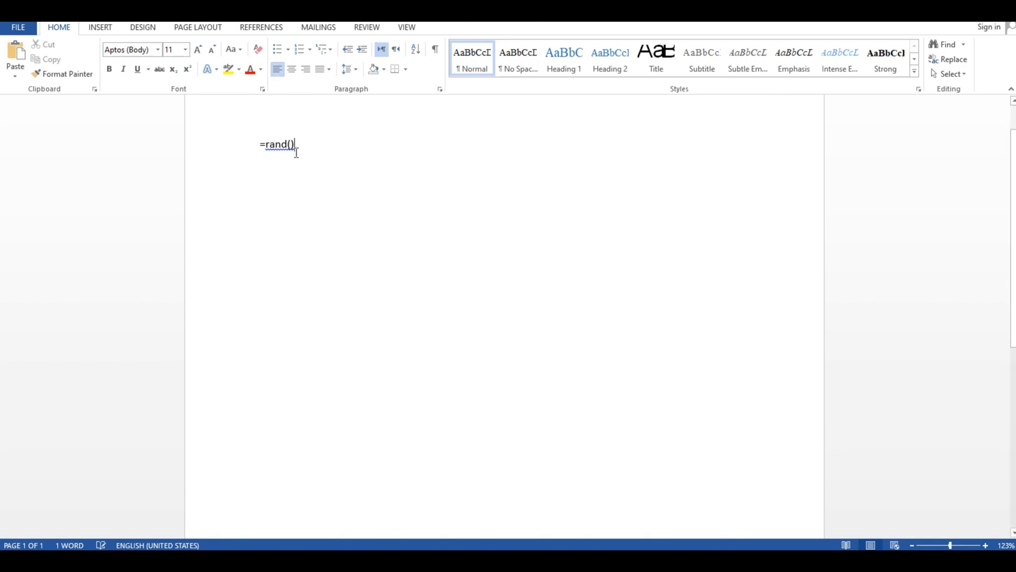
key("BackSpace")
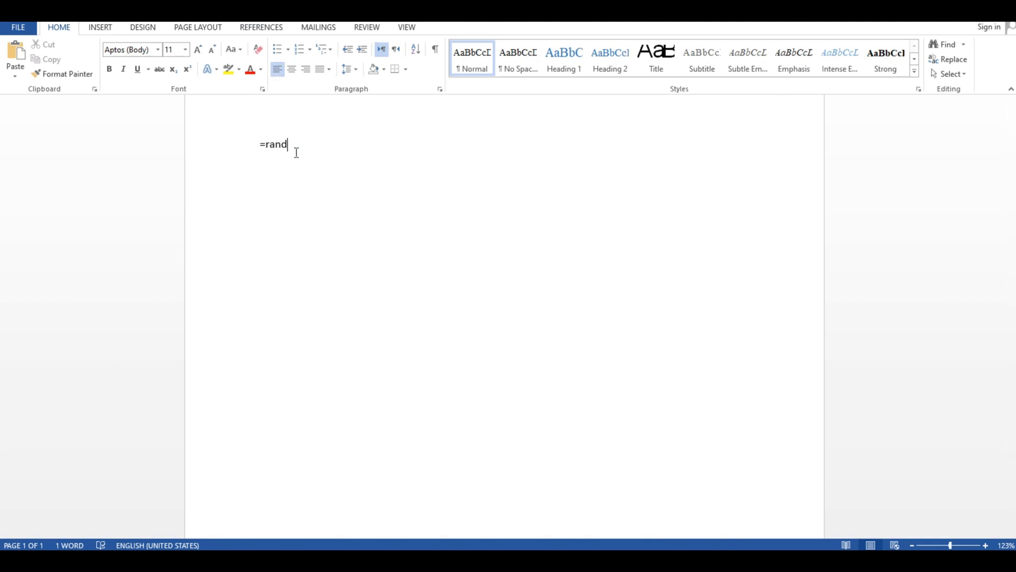
type("(")
type("20)")
key("Return")
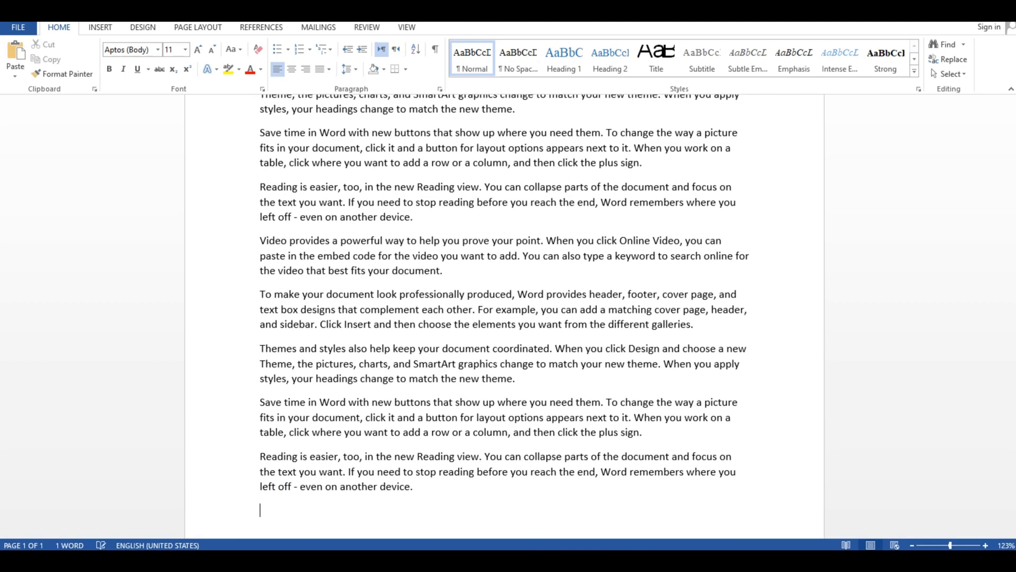
Step: Look over the generated sample paragraphs across the document's pages
scroll(583, 272, "up", 20)
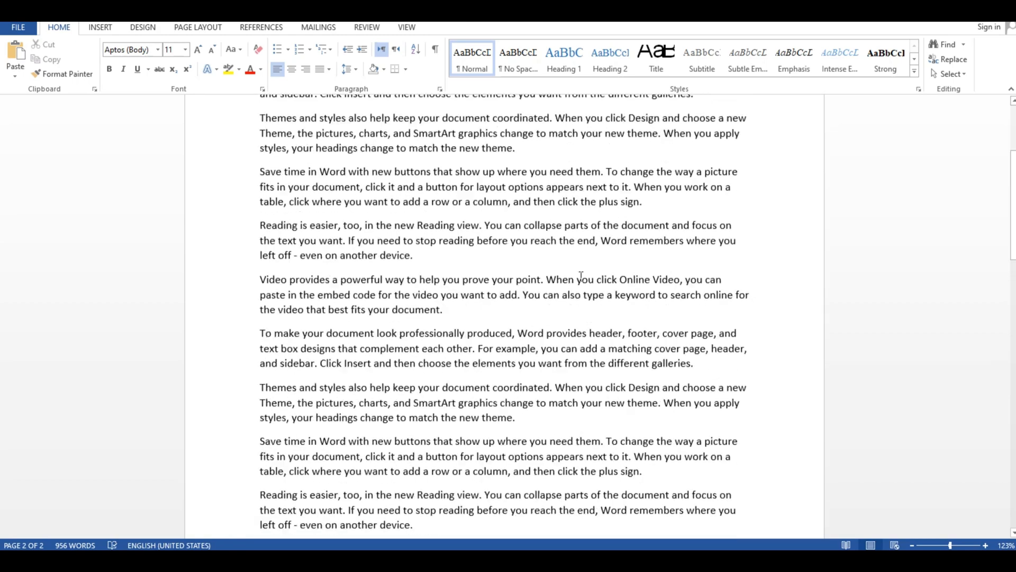
scroll(687, 411, "down", 5)
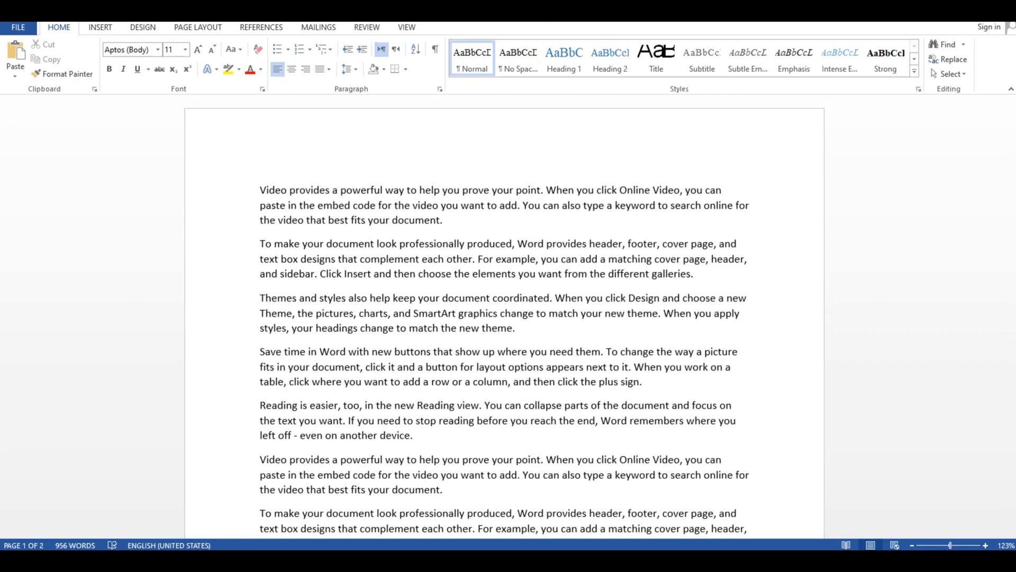
scroll(605, 400, "up", 3)
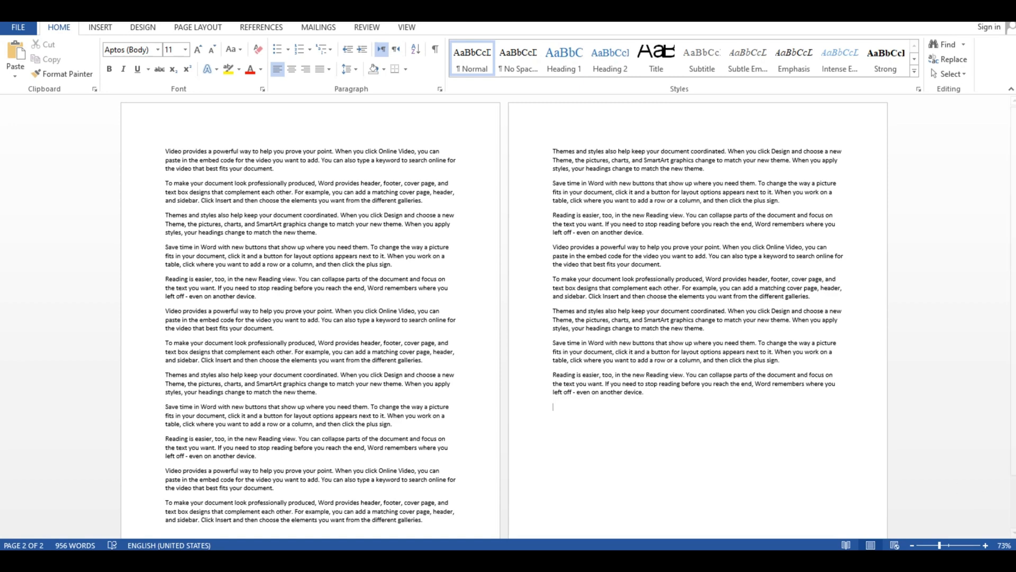
left_click(949, 546)
scroll(628, 410, "up", 15)
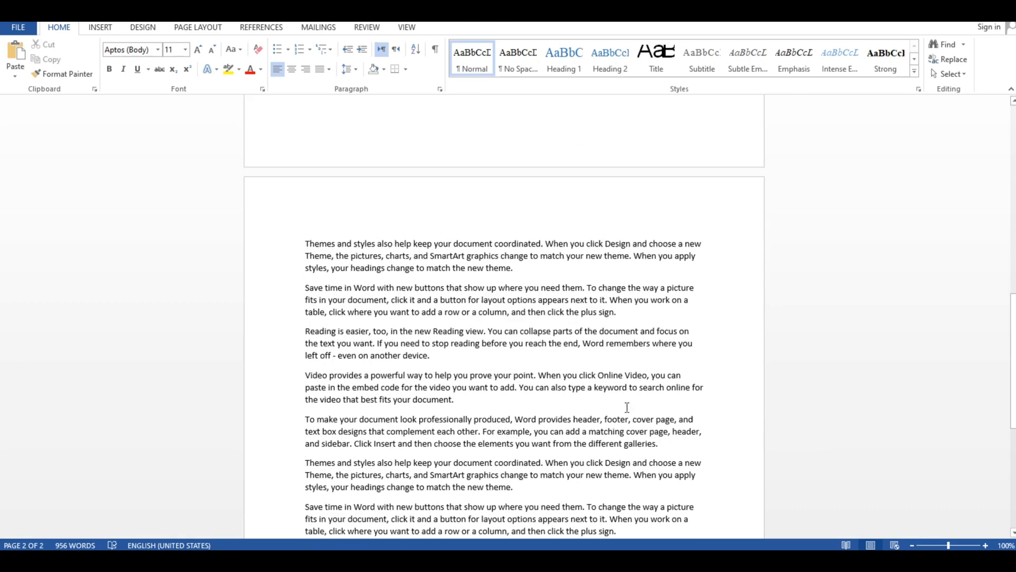
scroll(628, 410, "up", 4)
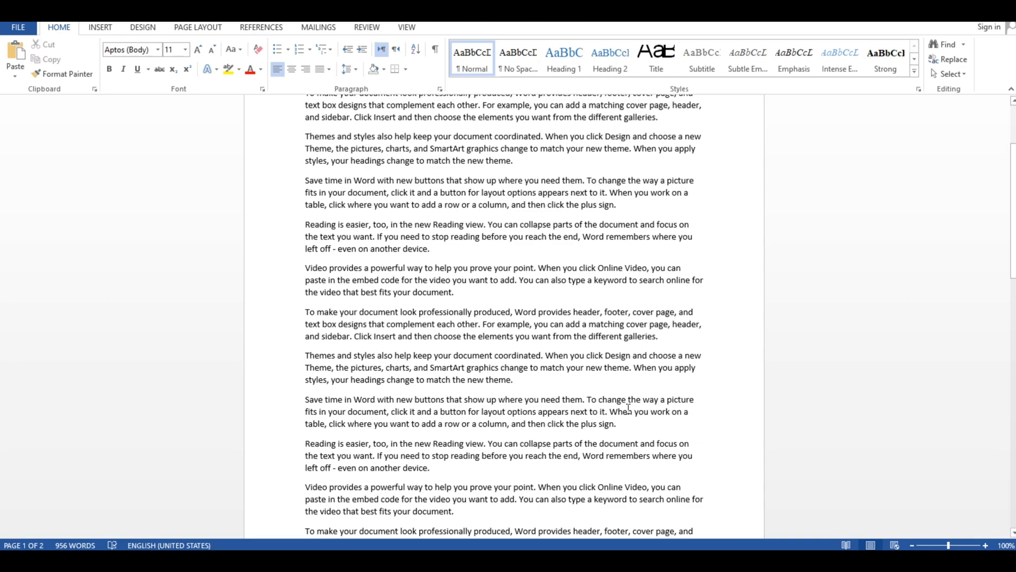
scroll(628, 407, "up", 3)
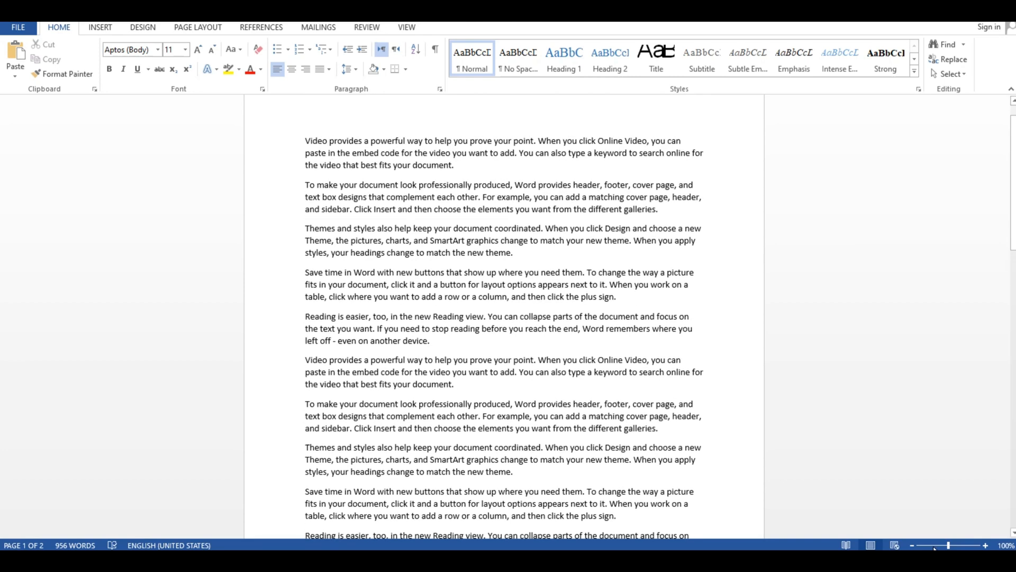
Step: Colour the text red from the start of the document through "To make your document look professionally"
left_click(958, 546)
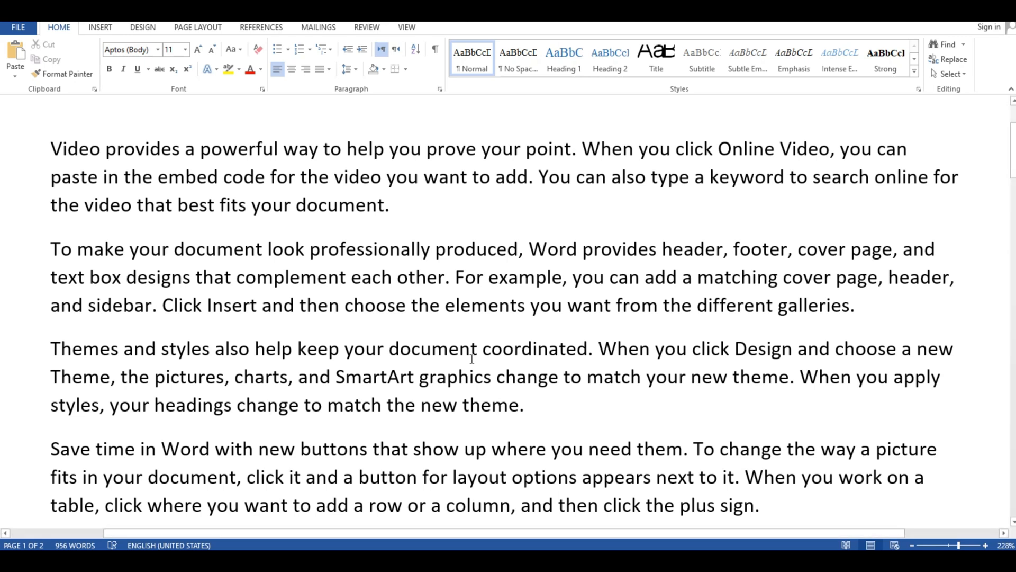
left_click_drag(435, 248, 1, 140)
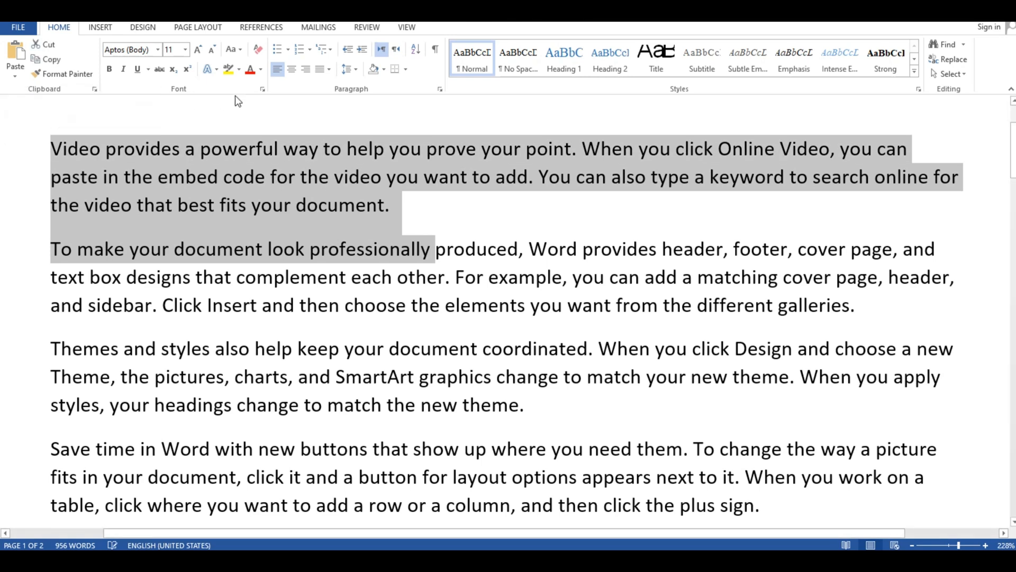
left_click(251, 69)
Step: Shrink the text from "text box designs" to the end of the third paragraph to font size 5
left_click_drag(53, 277, 577, 409)
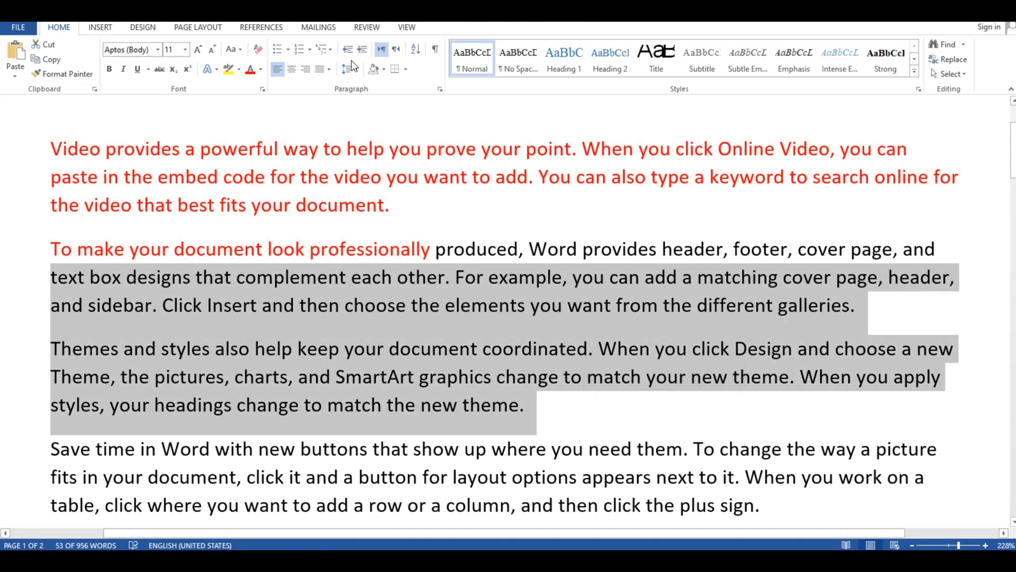
left_click(212, 49)
left_click(212, 49)
left_click(212, 49)
left_click(212, 50)
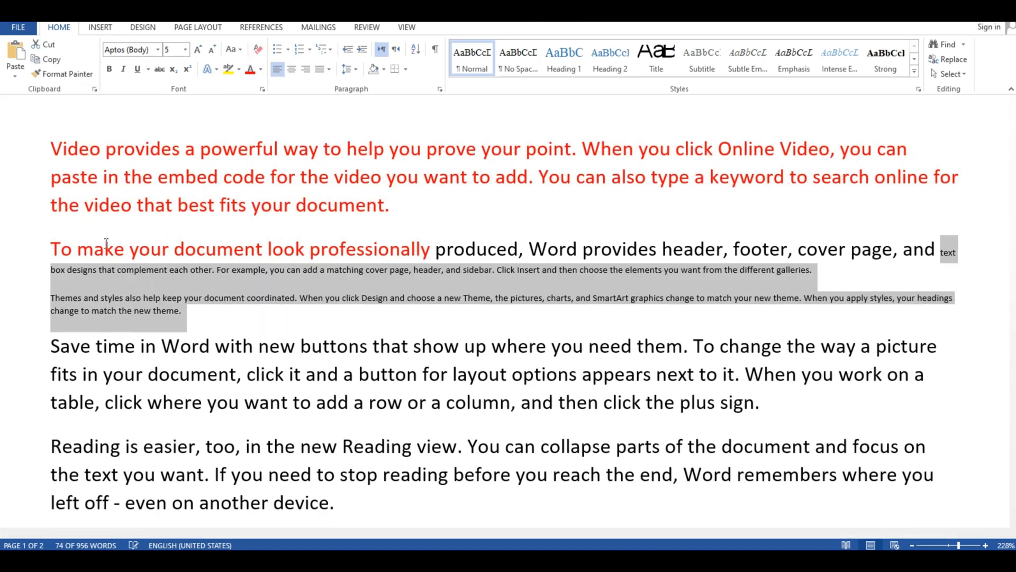
Step: Enlarge the text from "Save time in Word" through "You can collapse" to font size 16
left_click_drag(33, 349, 614, 446)
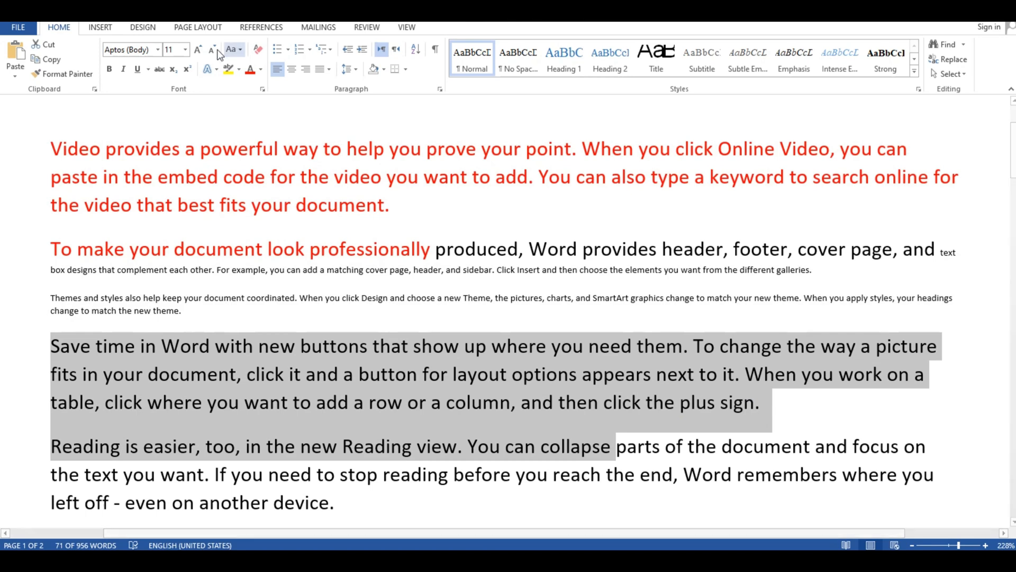
left_click(199, 49)
left_click(199, 49)
left_click(199, 50)
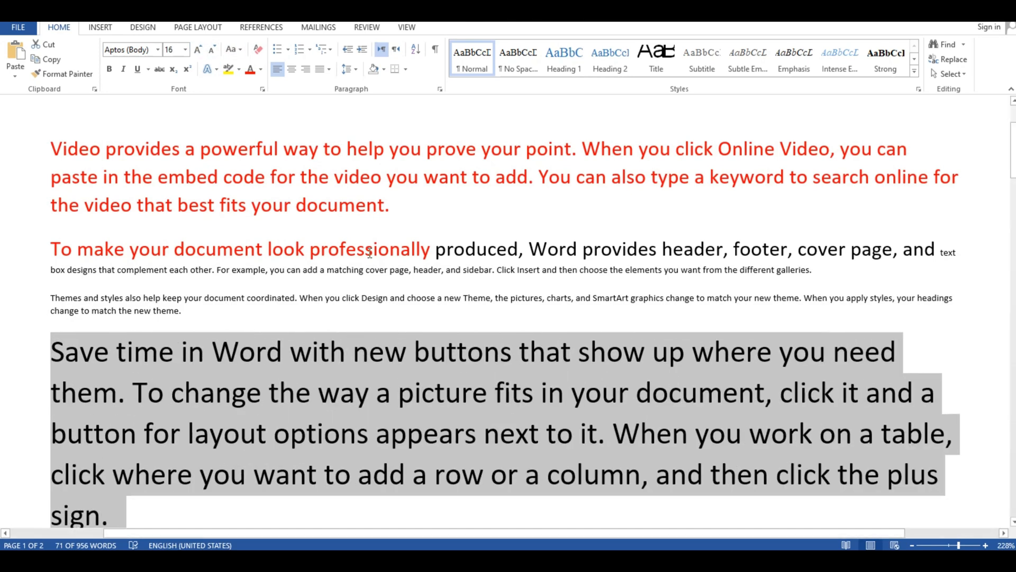